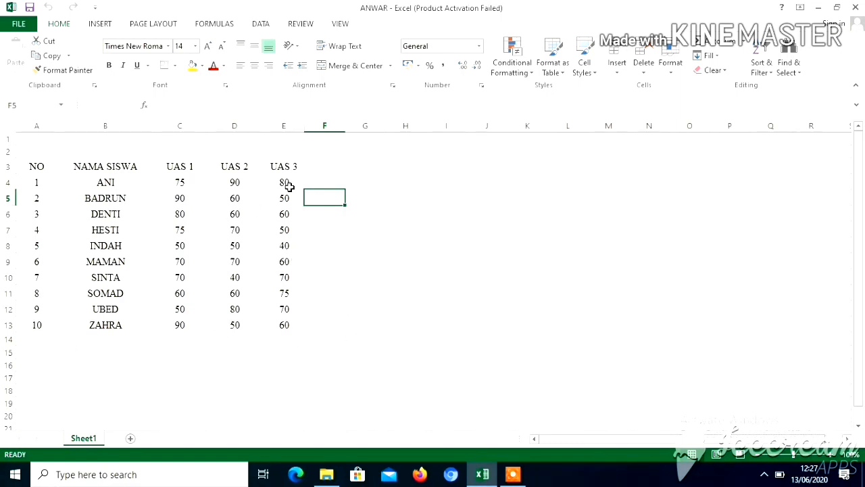
Step: Convert the range A3:E13 into a table with headers and apply the light grey gridded table style
left_click(37, 166)
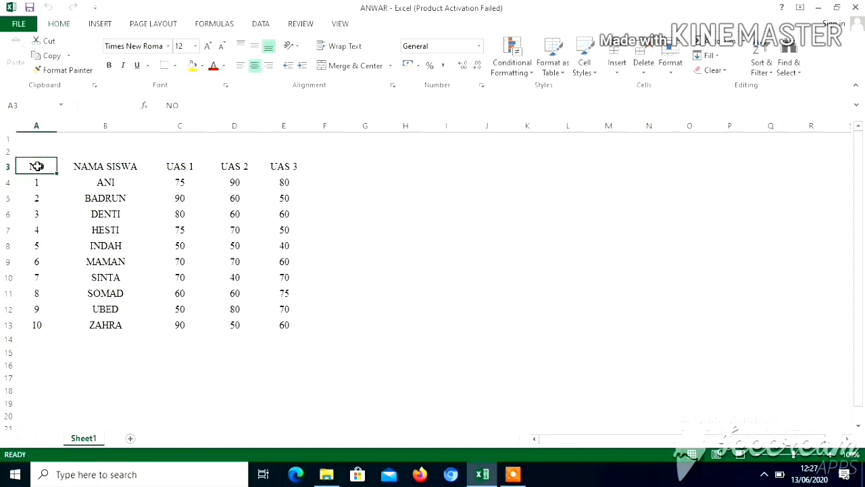
left_click_drag(37, 166, 281, 326)
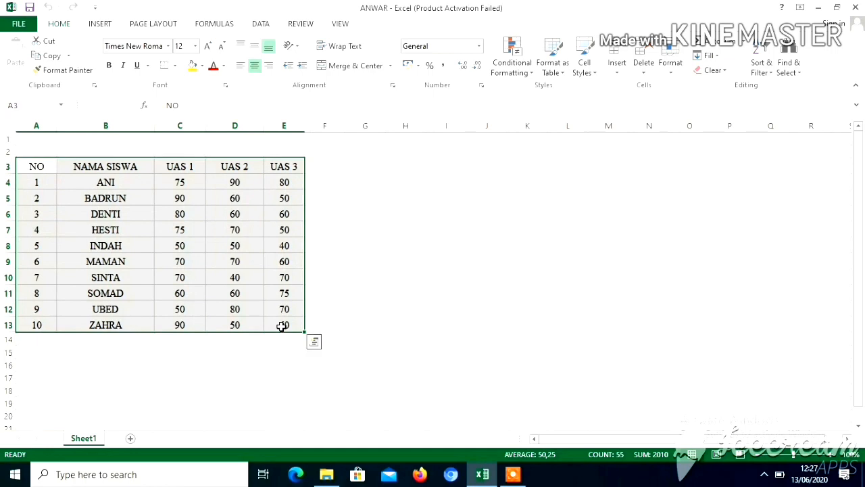
left_click(95, 24)
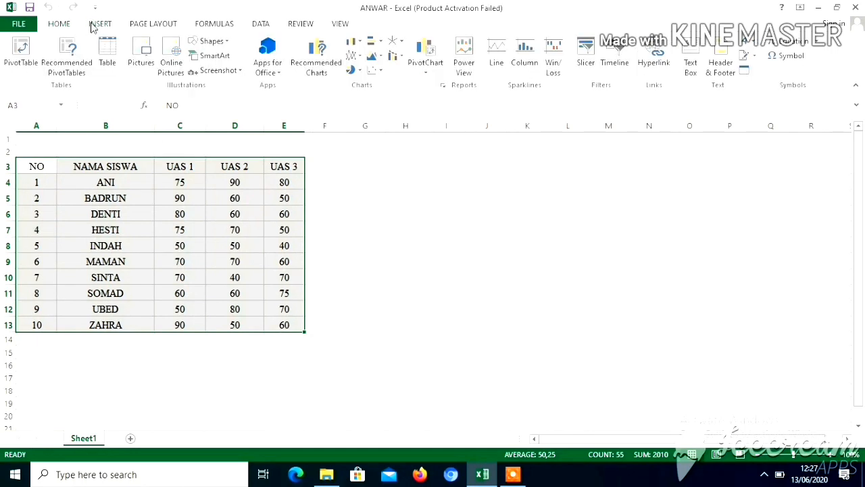
left_click(109, 54)
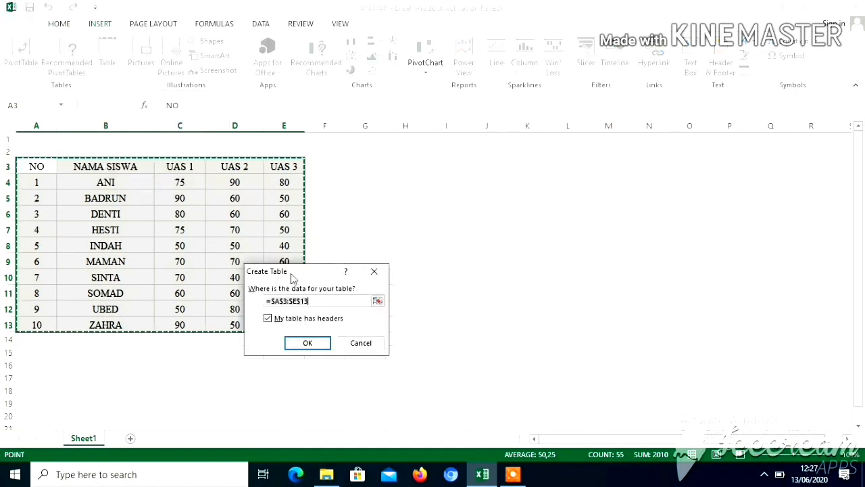
left_click(267, 318)
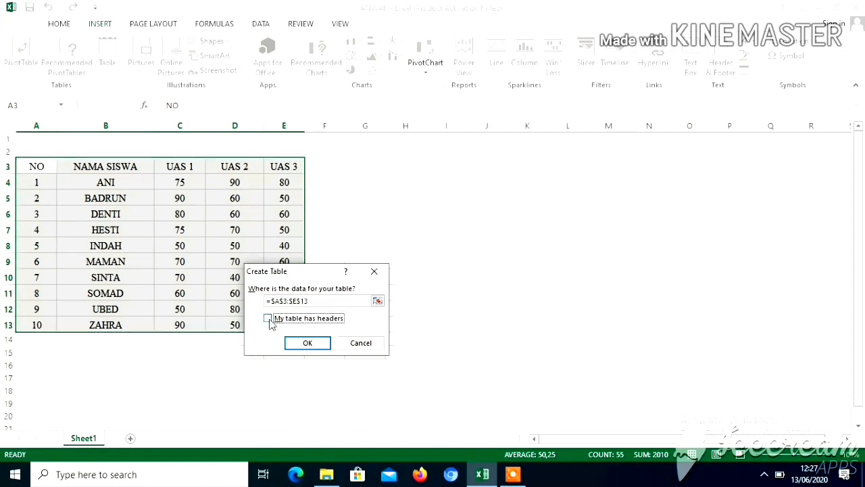
left_click(268, 319)
left_click(309, 346)
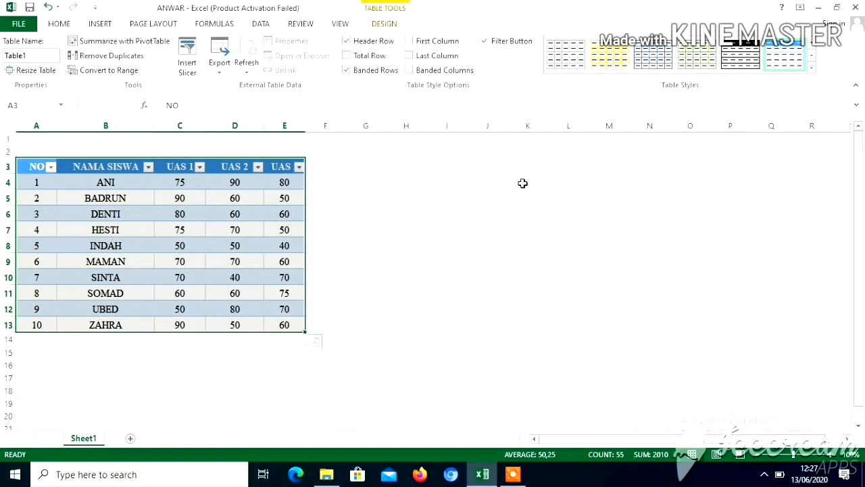
left_click(568, 63)
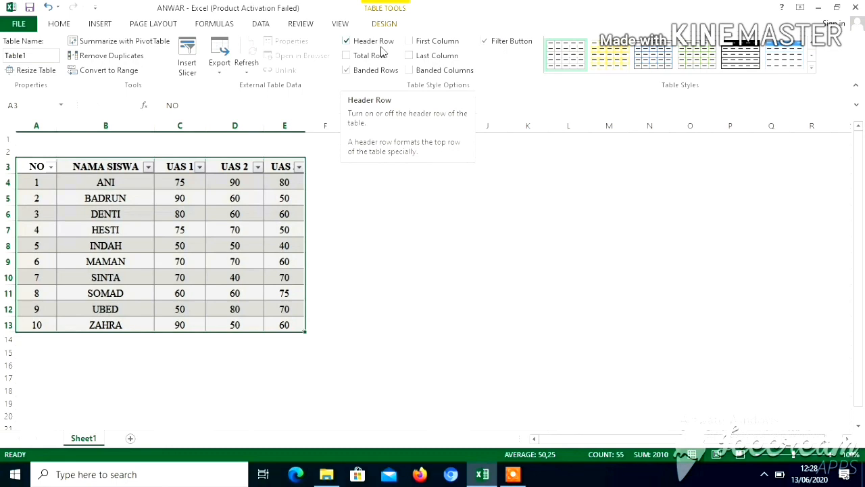
Step: Toggle the table's header row off and back on, and show and hide its total row
left_click(347, 42)
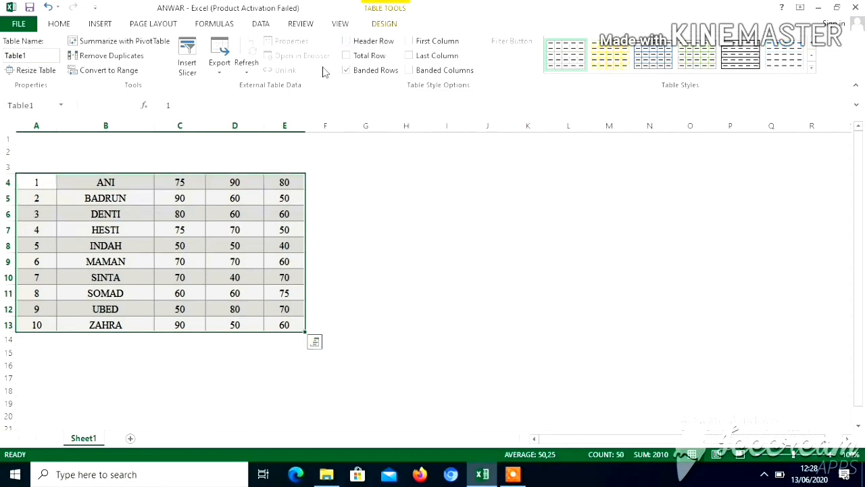
left_click(347, 42)
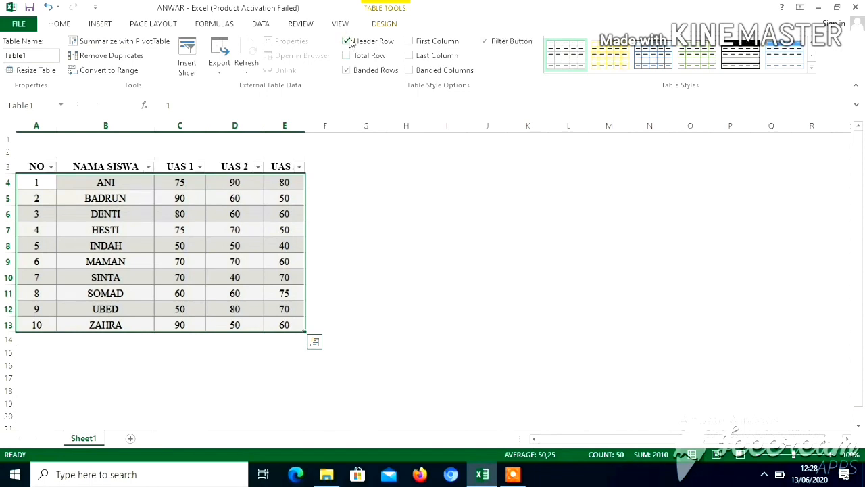
left_click(348, 42)
left_click(349, 42)
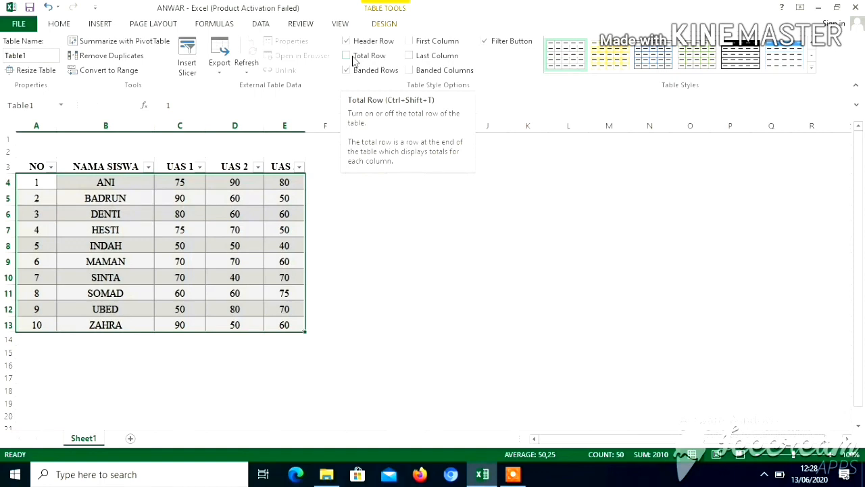
left_click(352, 59)
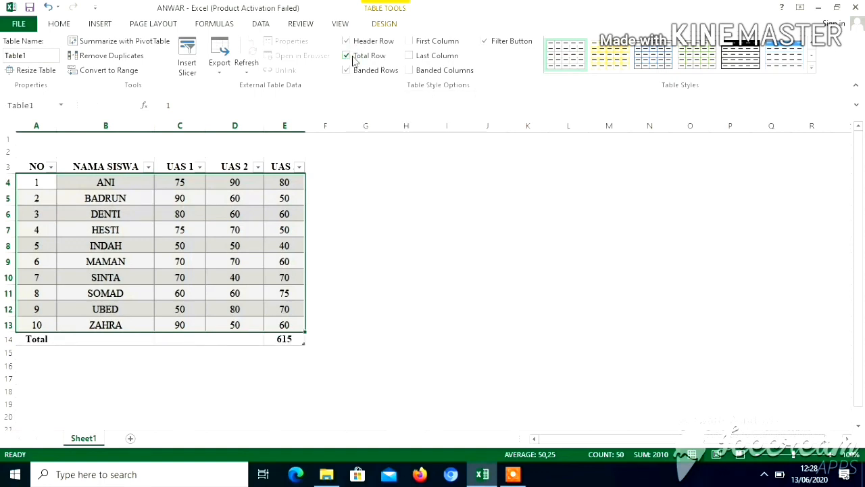
left_click(348, 58)
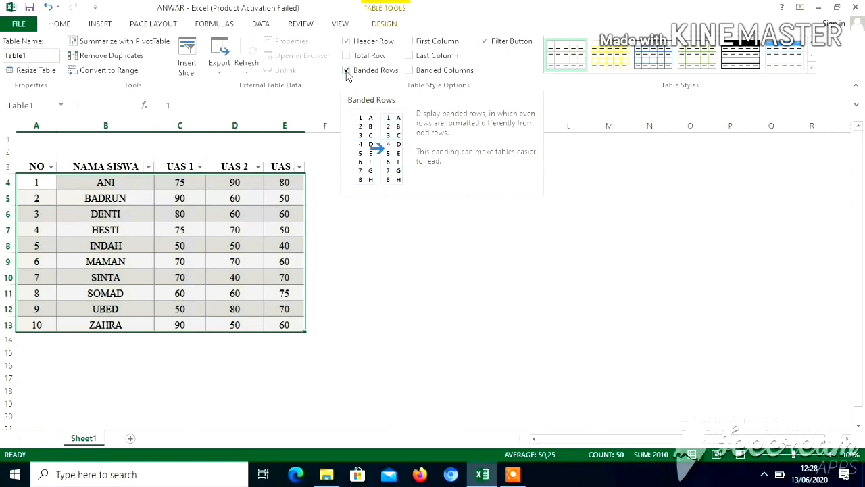
Step: Switch the table's banded rows off and back on
left_click(347, 71)
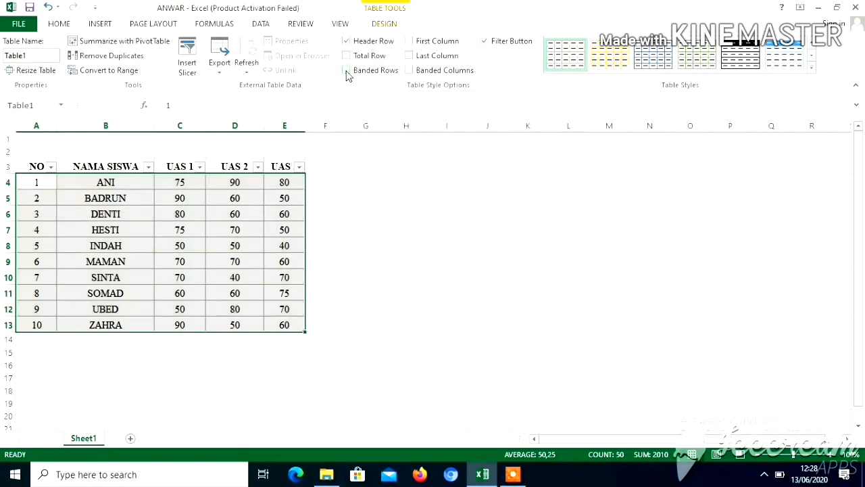
left_click(347, 70)
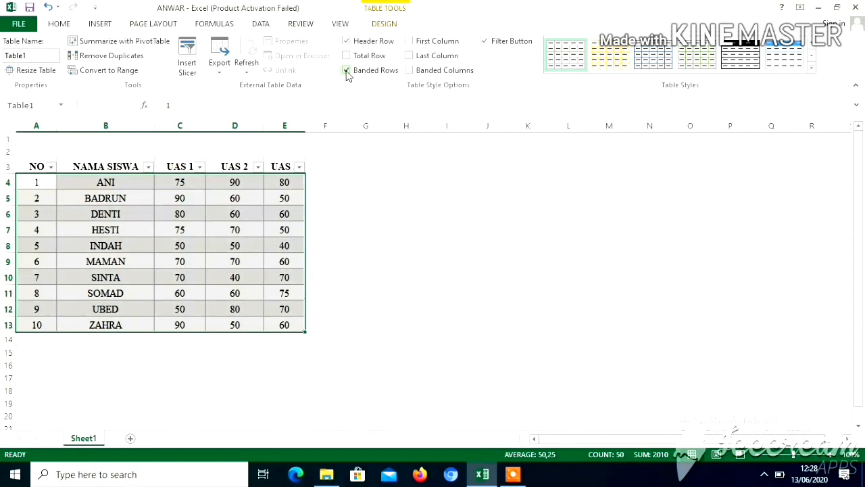
left_click(347, 71)
left_click(347, 71)
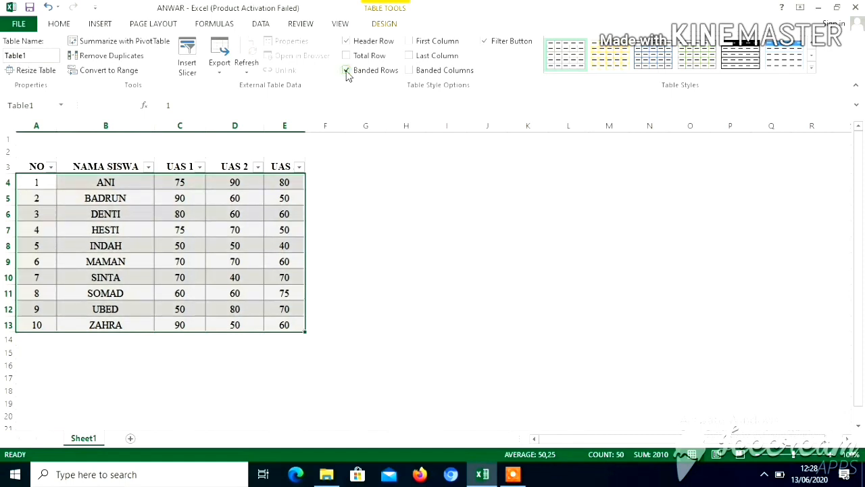
Step: Try the special formatting for the table's first column and last column, leaving both options off
left_click(413, 43)
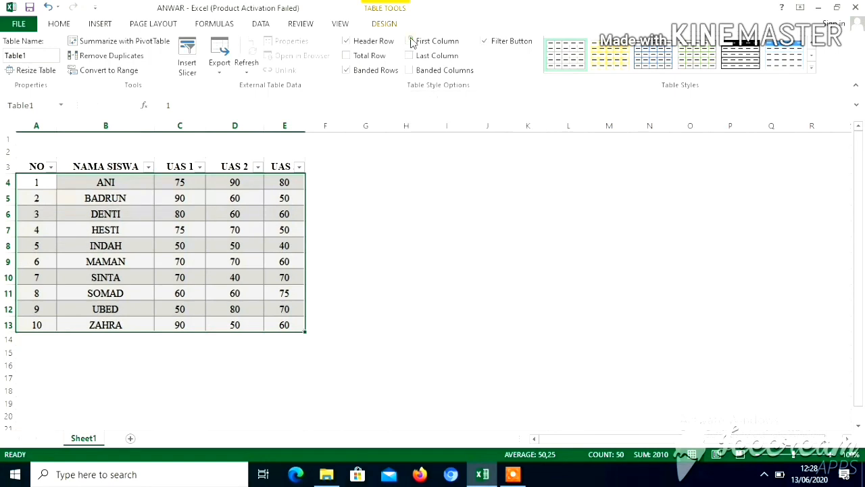
left_click(413, 44)
left_click(413, 43)
left_click(409, 41)
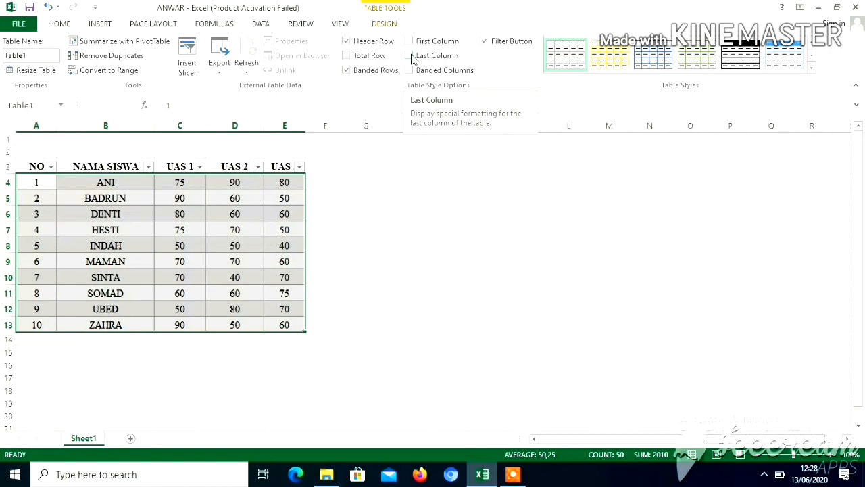
left_click(410, 56)
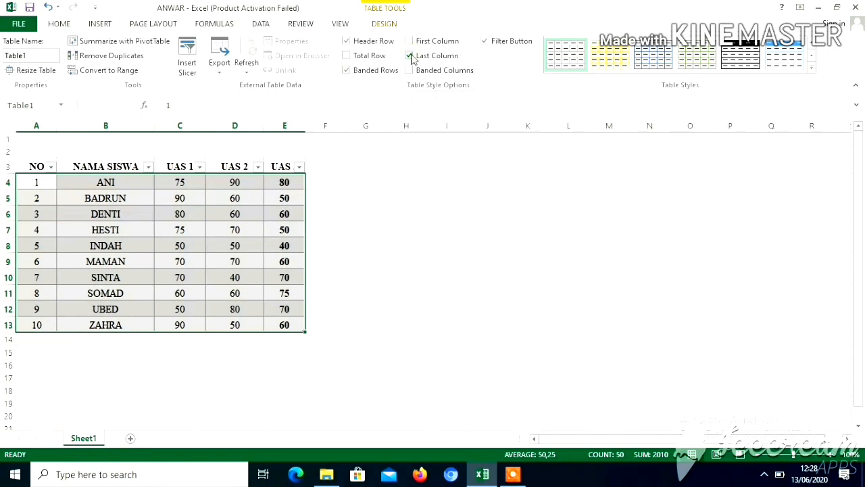
left_click(411, 56)
left_click(410, 56)
left_click(410, 56)
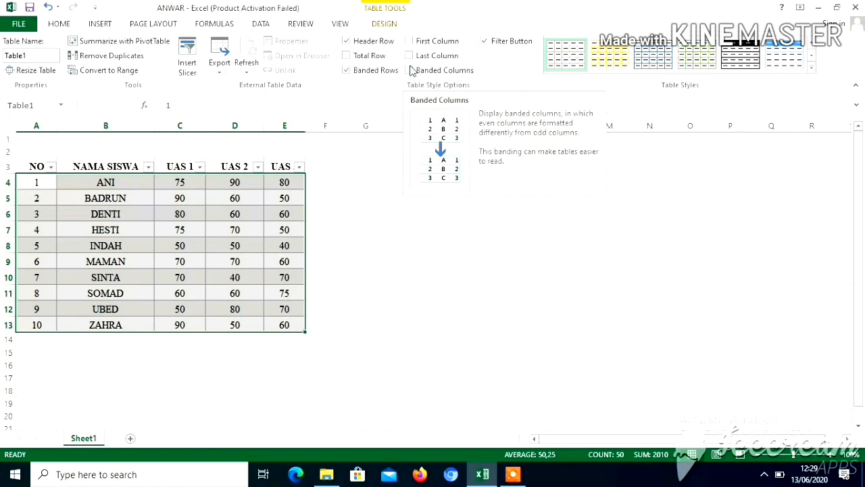
Step: Turn on banded columns for the student score table
left_click(410, 70)
left_click(410, 71)
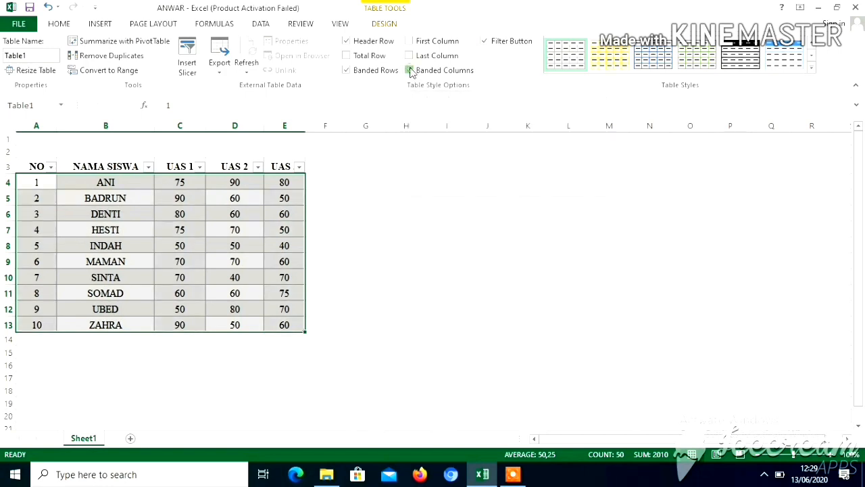
left_click(410, 70)
left_click(409, 71)
left_click(409, 71)
Step: Try the light blue gridded style on the table and replace it with the light yellow style that has a solid header
left_click(58, 25)
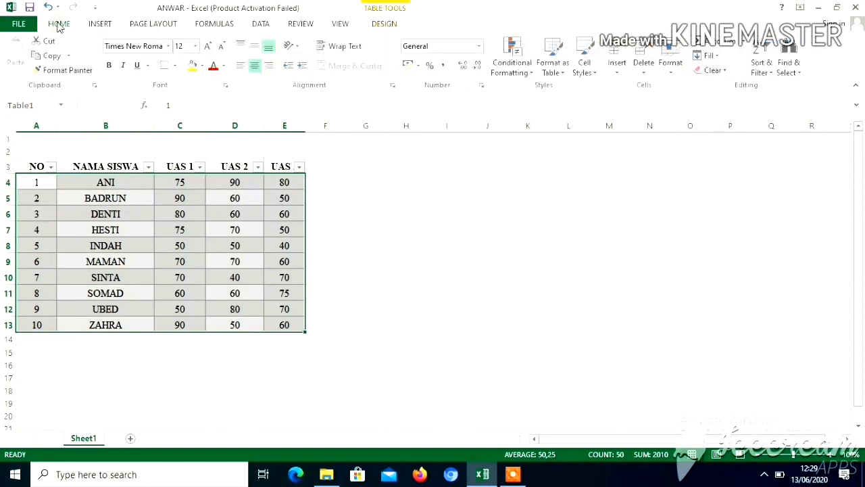
left_click(559, 74)
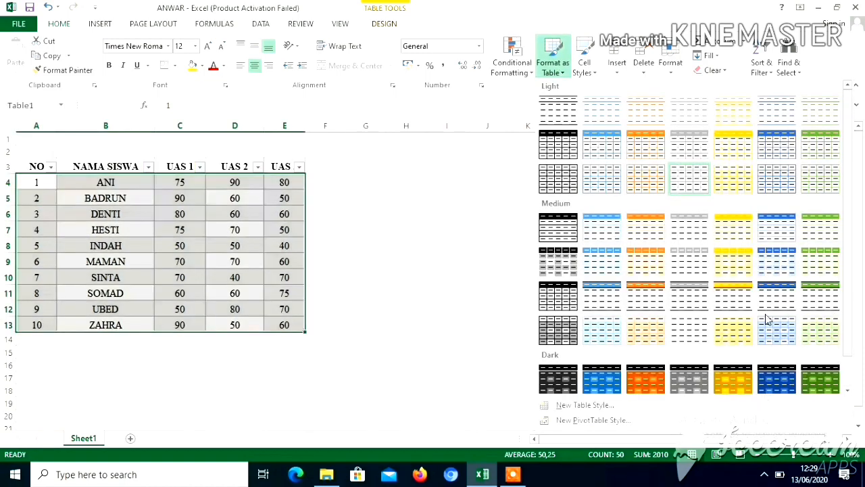
left_click(613, 179)
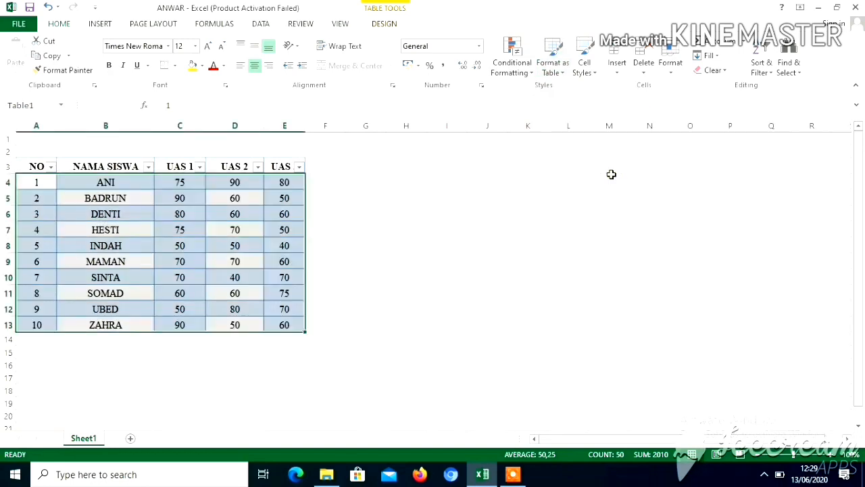
left_click(553, 61)
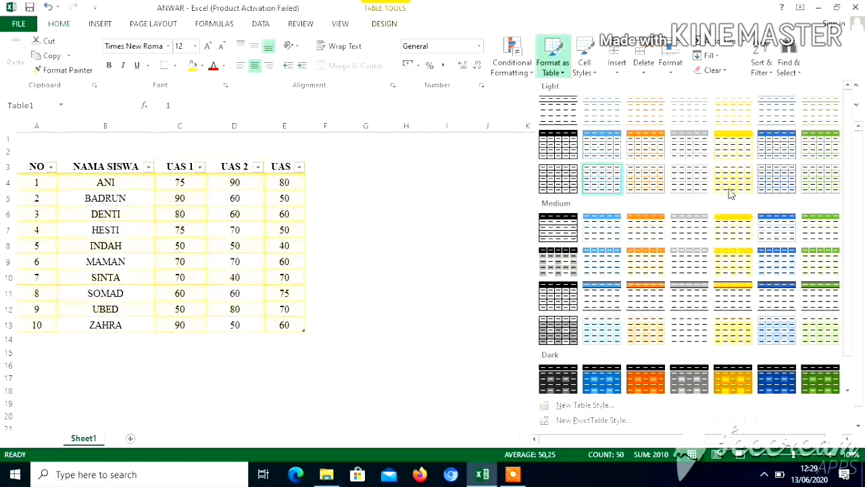
left_click(728, 154)
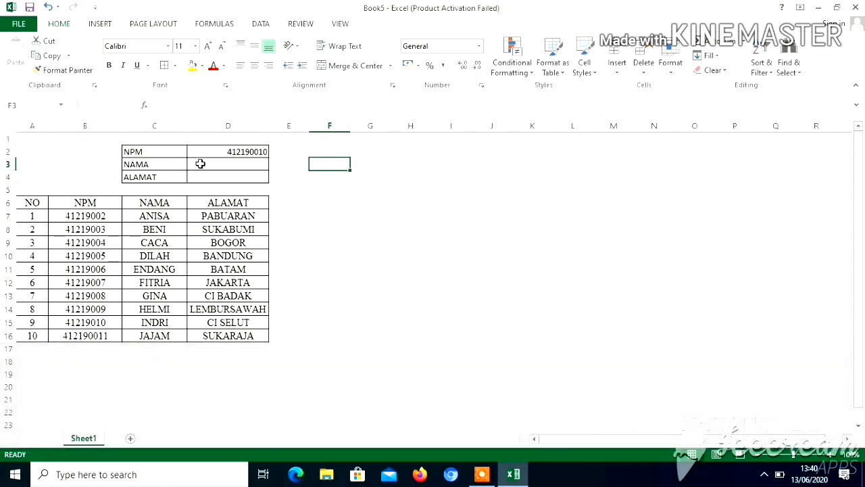
Step: Enter the formula =LOOKUP(D2;B7:C16) in cell D3 to retrieve the NAMA value for the given NPM
left_click(200, 163)
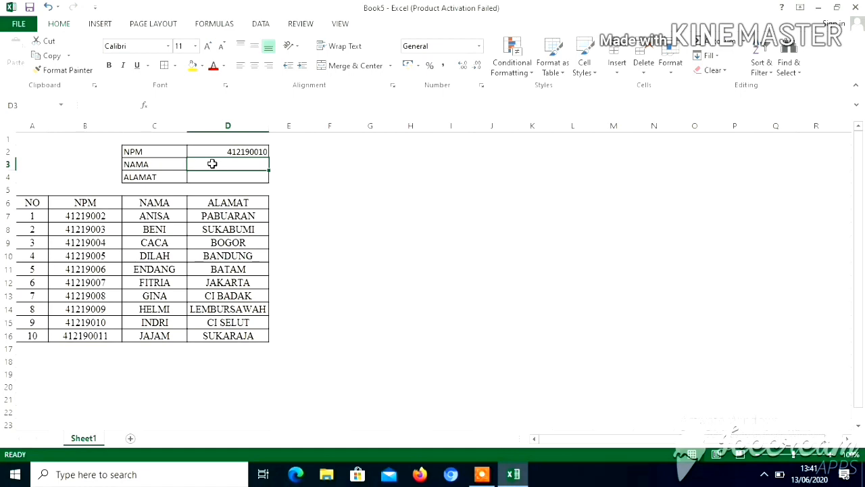
type("=")
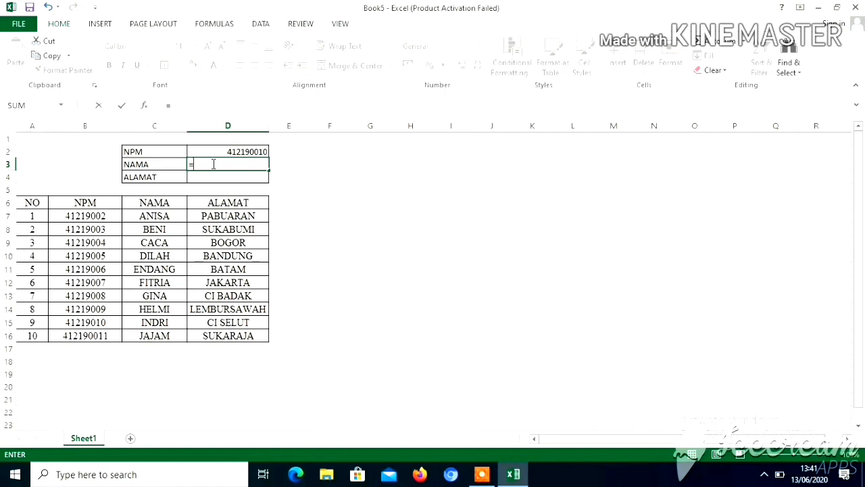
type("(")
key("BackSpace")
type("L")
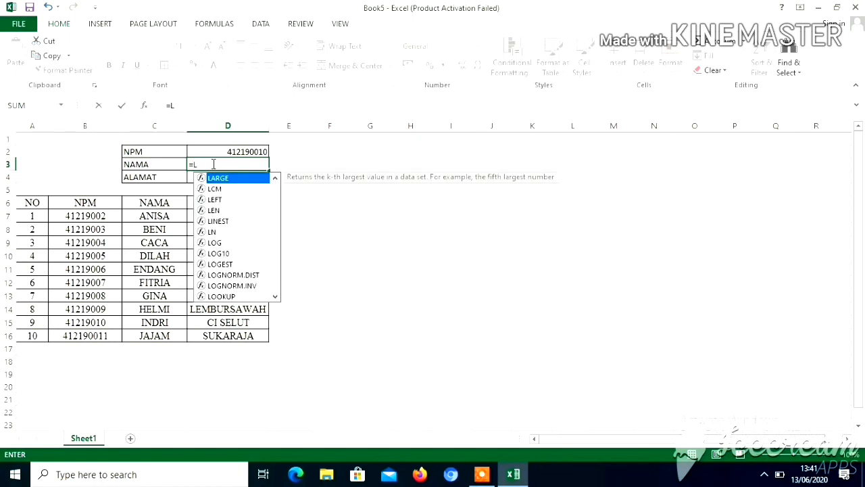
type("OOKUP")
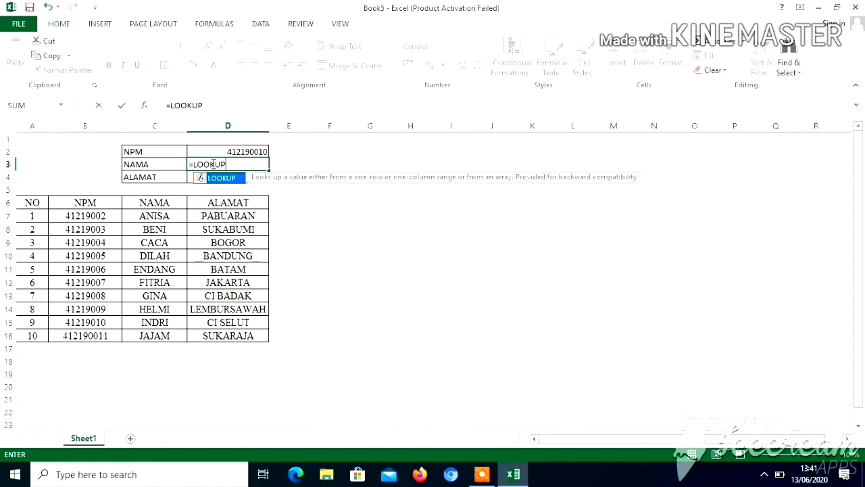
type("(")
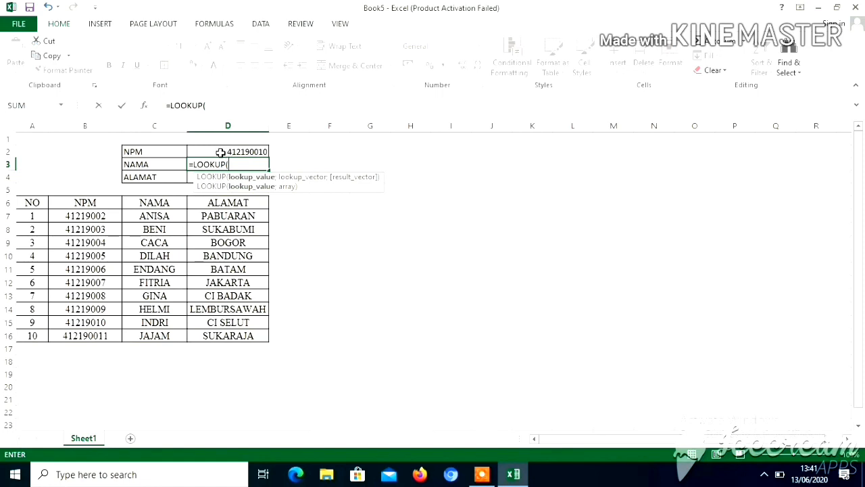
left_click(221, 150)
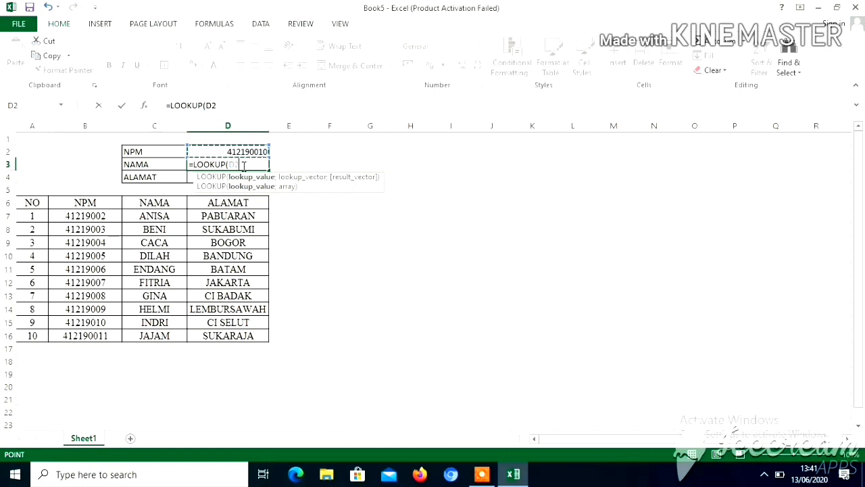
type(";")
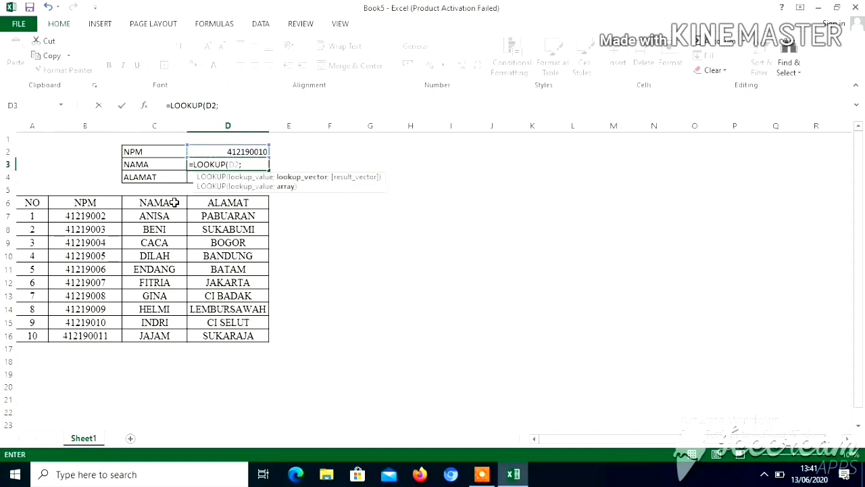
left_click(60, 216)
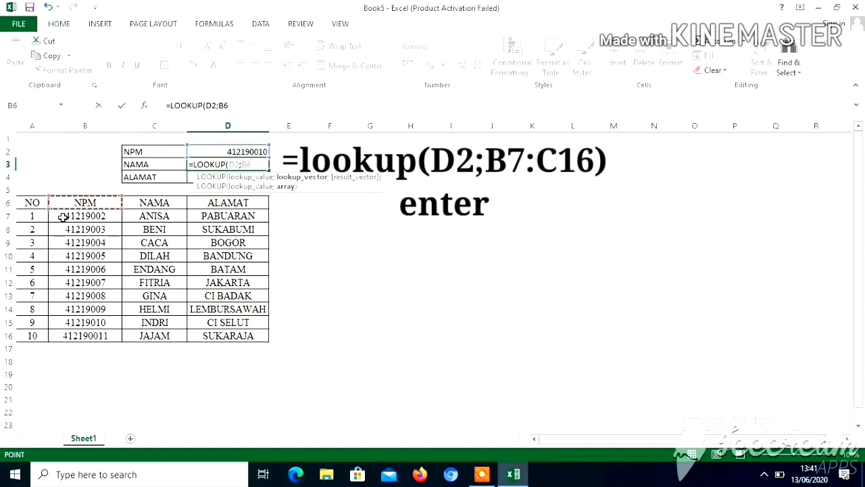
left_click_drag(60, 217, 166, 333)
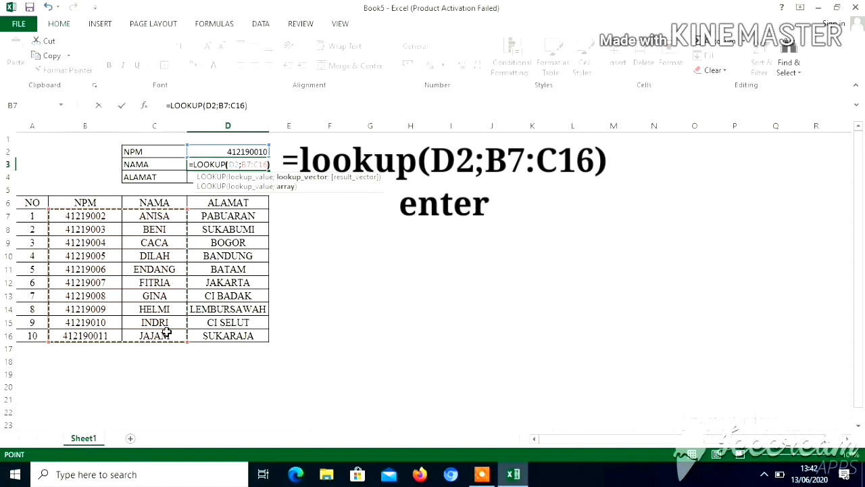
type(")")
key("Return")
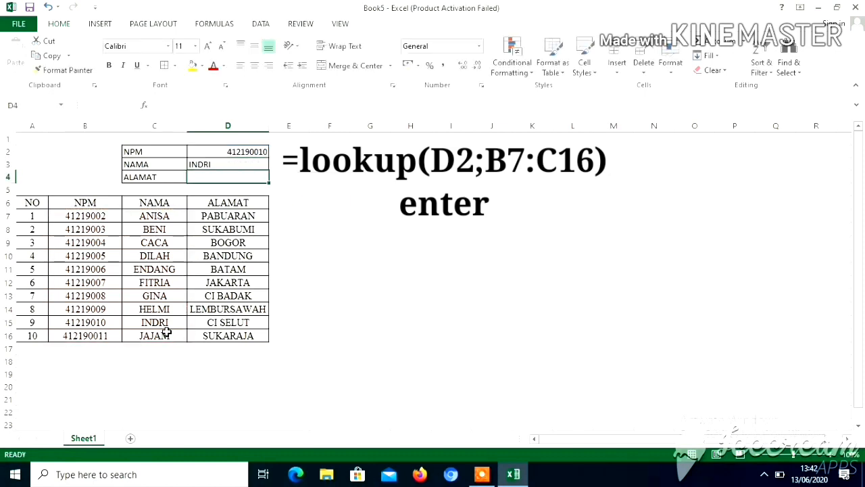
Step: Compare the NAMA lookup result in D3 with the matching name and NPM in row 15 of the table
left_click(221, 166)
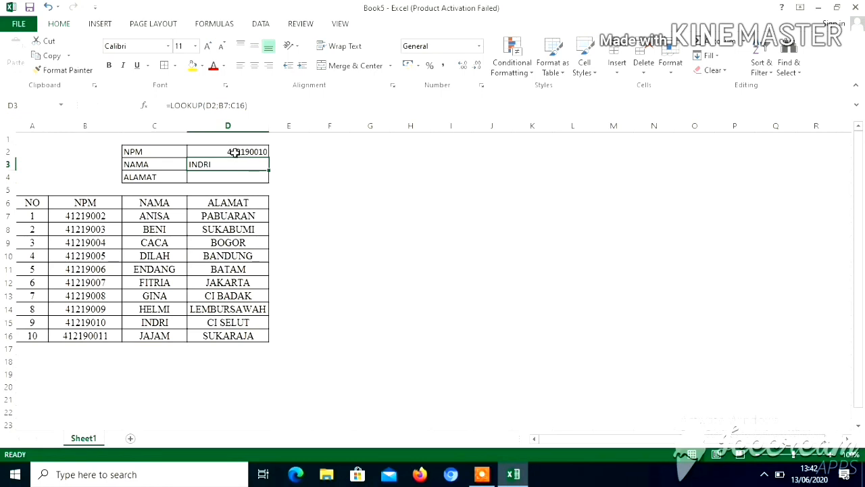
left_click(136, 321)
left_click(81, 321)
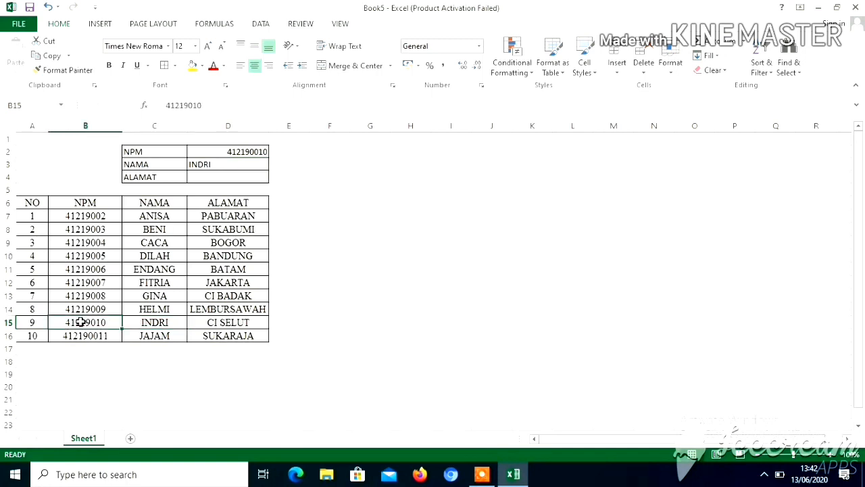
Step: Enter the formula =LOOKUP(D2;B7:D16) in cell D4 to retrieve the ALAMAT value for the given NPM, and check it against the table
left_click(205, 175)
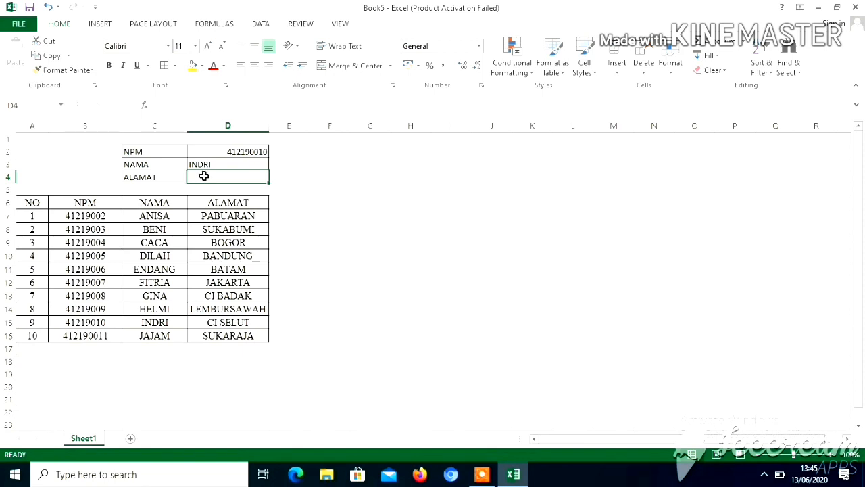
type("=")
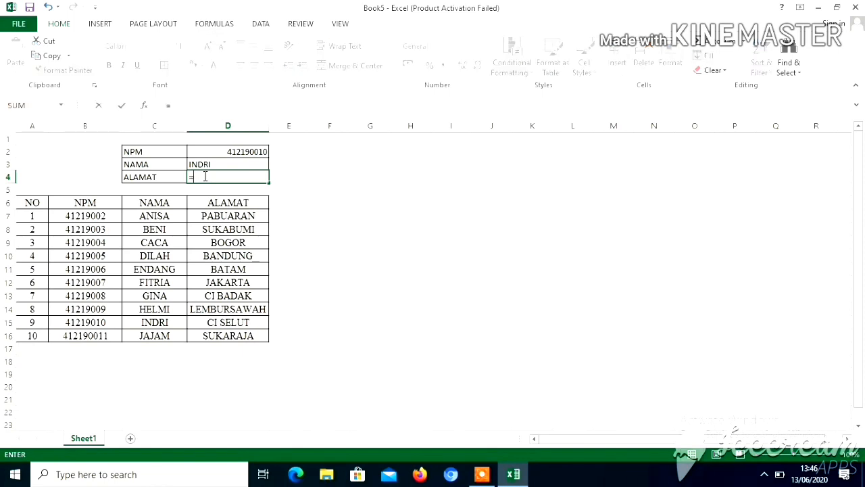
type("LOOKUP")
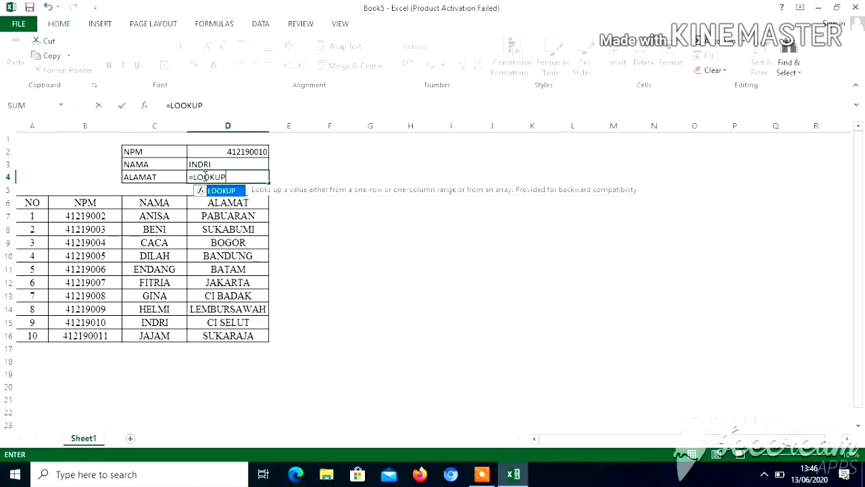
type("(")
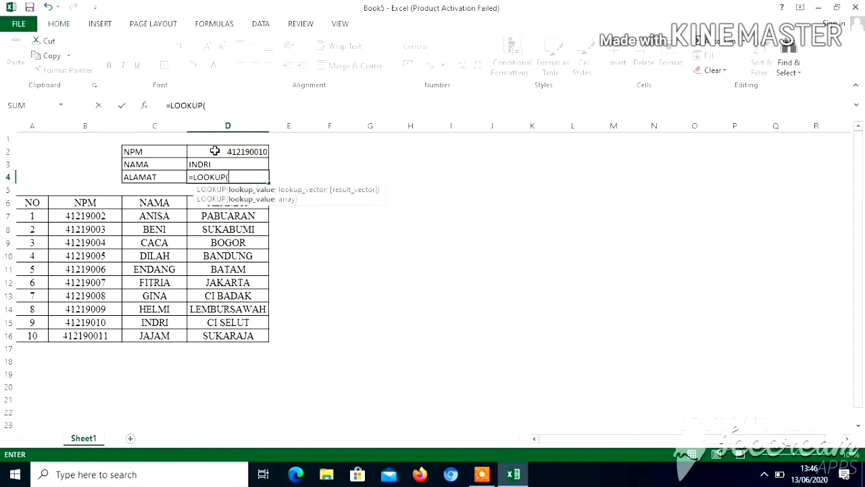
left_click(215, 150)
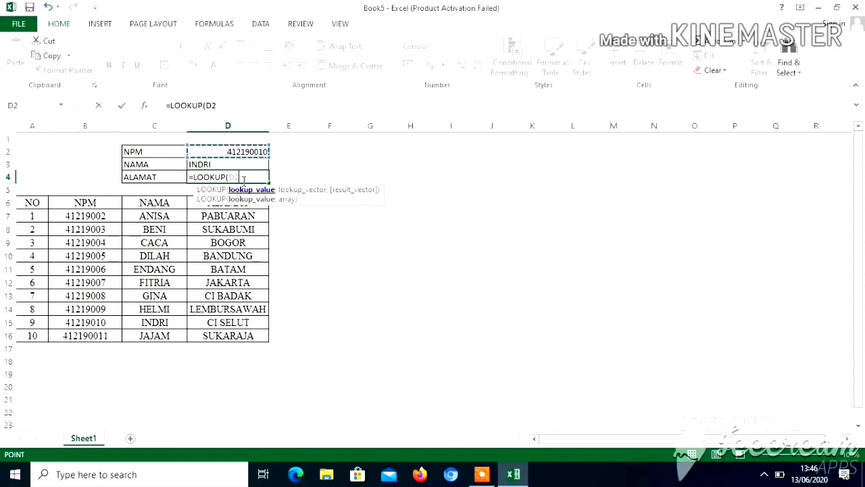
type(";")
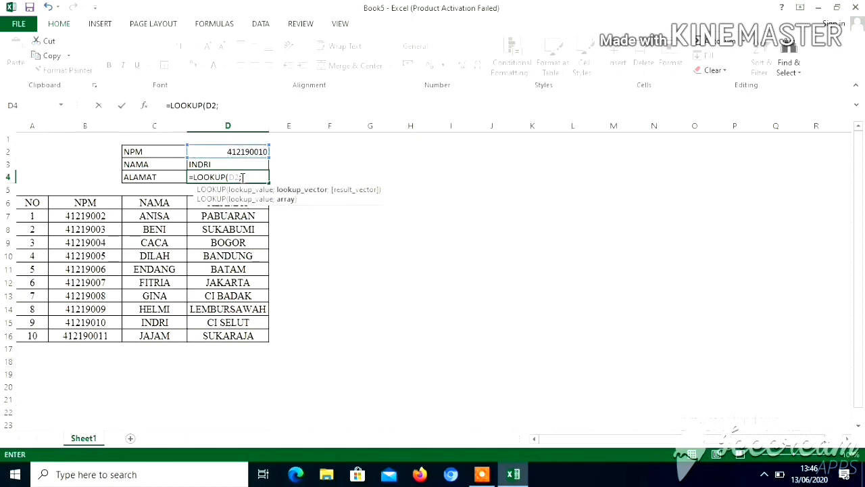
left_click(73, 218)
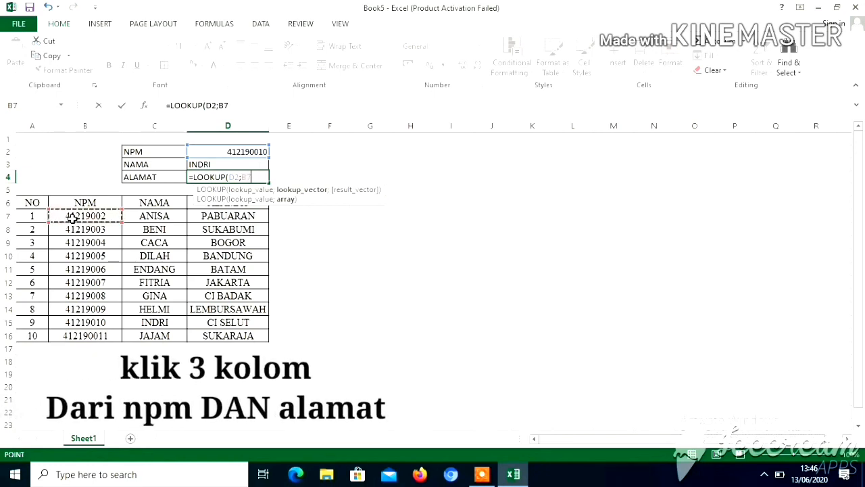
left_click_drag(69, 216, 235, 329)
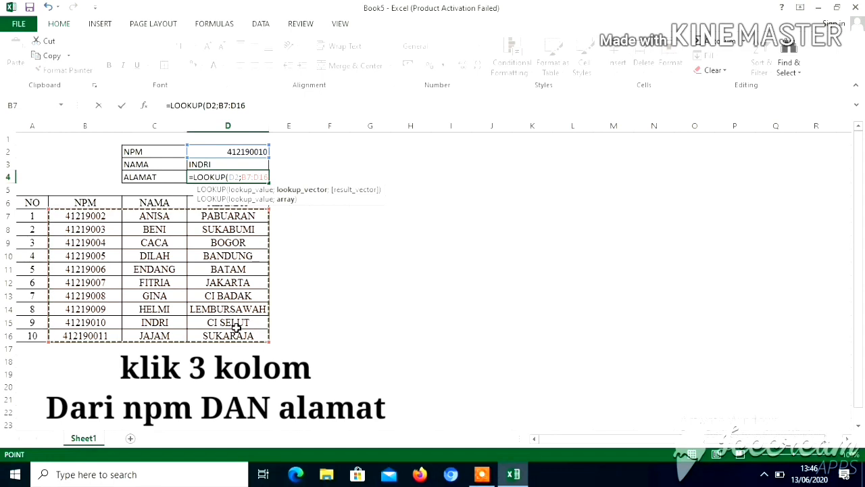
type(")")
key("Return")
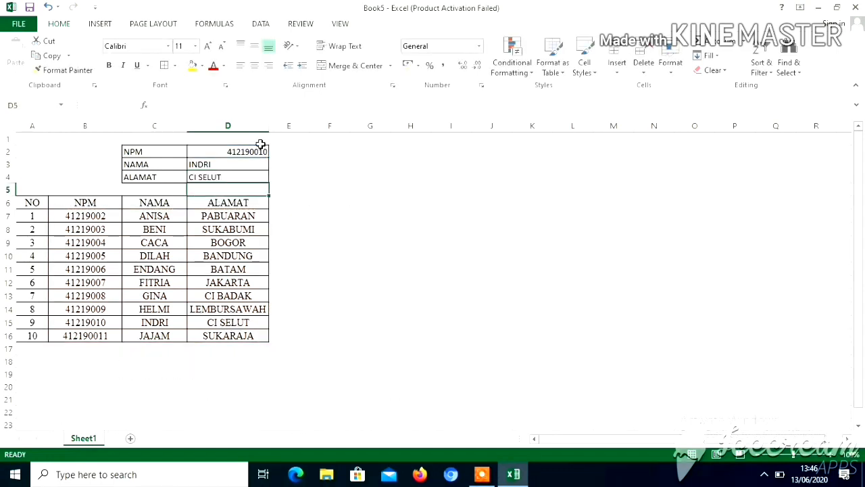
left_click(226, 176)
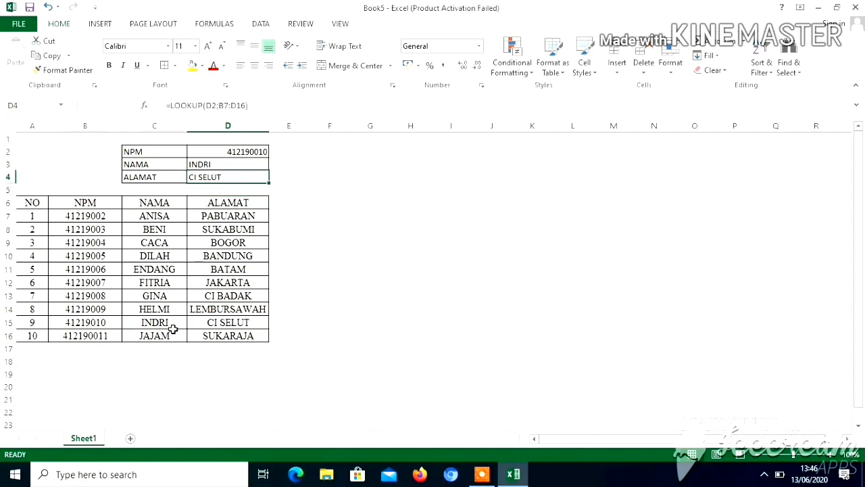
left_click(229, 324)
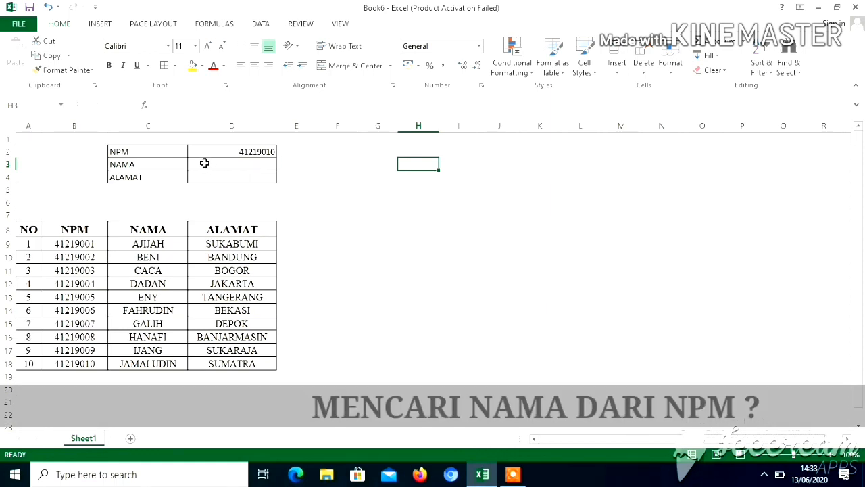
Step: In the Book6 workbook, start a VLOOKUP formula in the NAMA cell D3 with the NPM in D2 as the lookup value
left_click(205, 163)
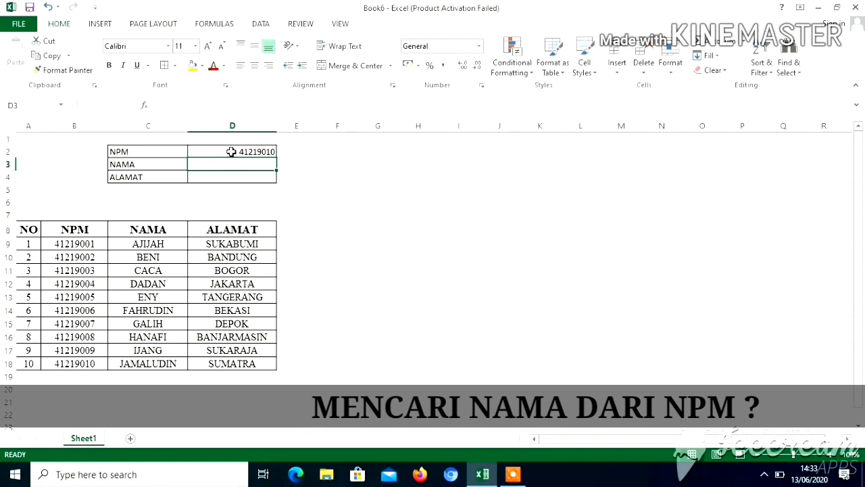
left_click(233, 152)
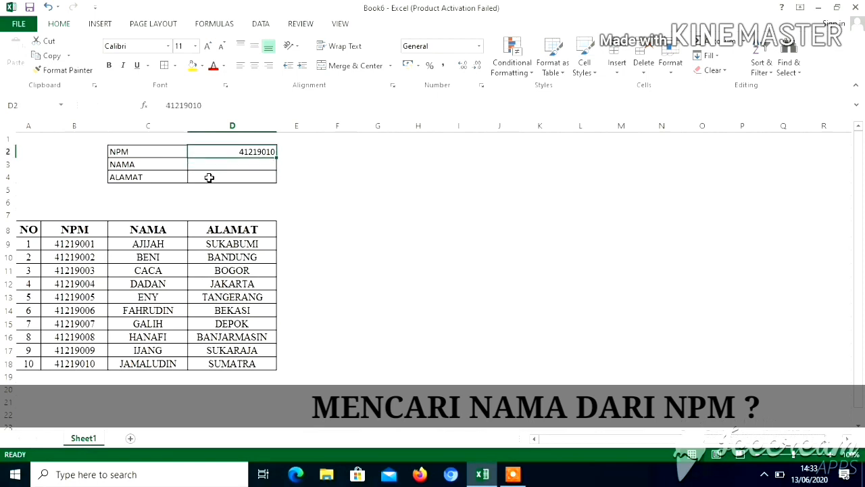
left_click(207, 166)
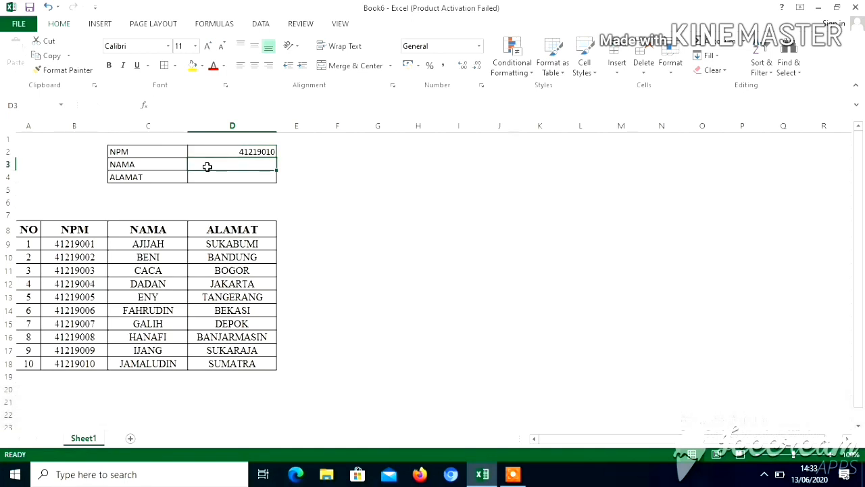
type("=")
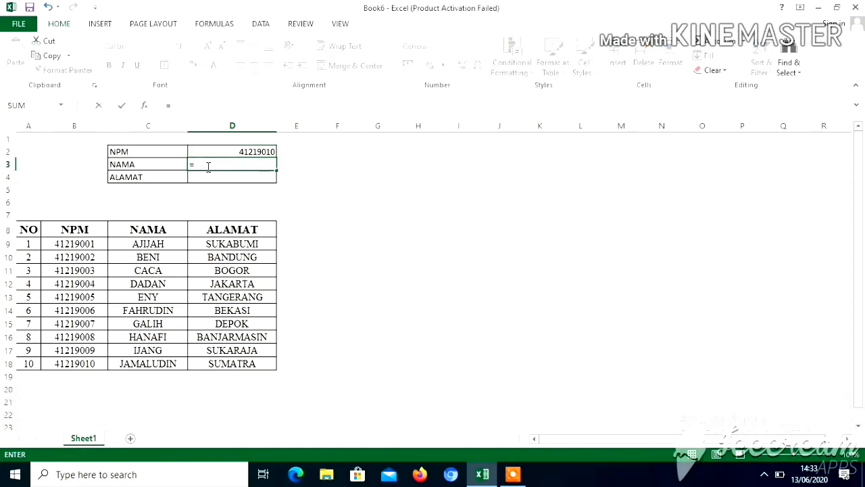
type("VLO")
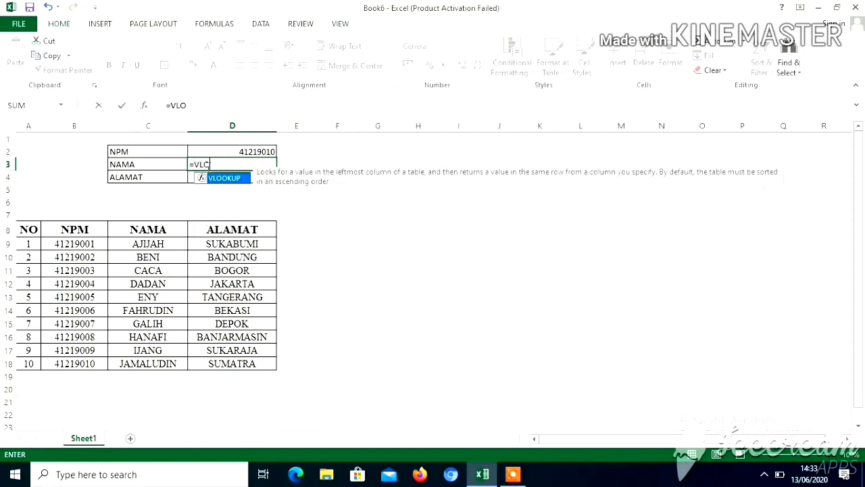
type("OKUP(")
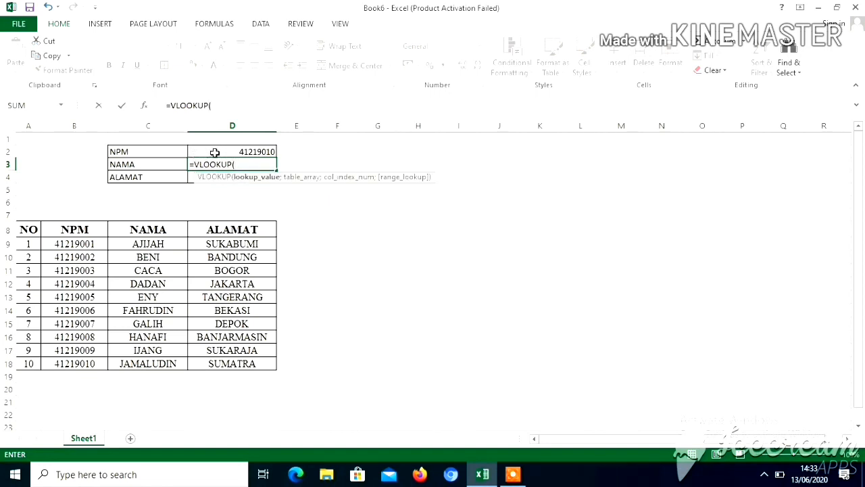
left_click(217, 154)
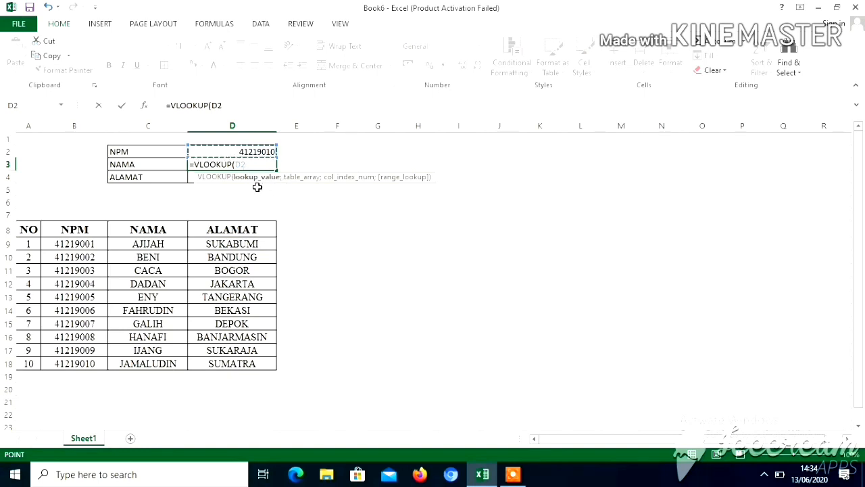
type(";")
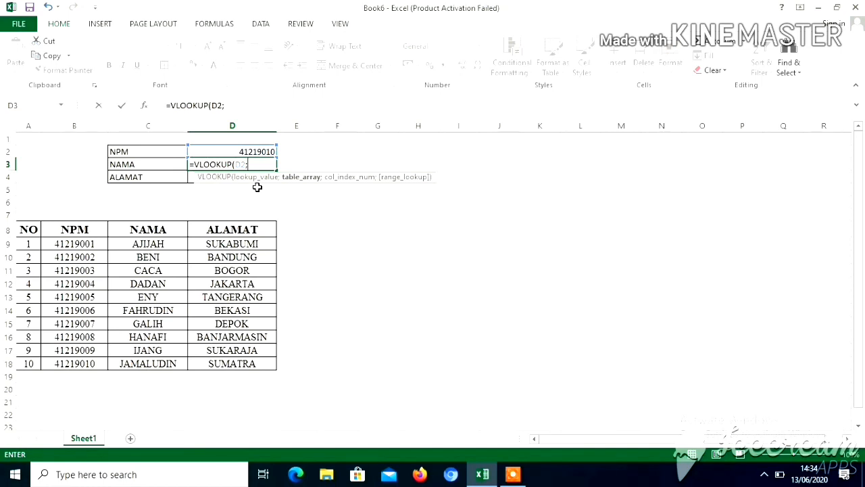
Step: Complete the VLOOKUP in D3 with table range B9:D18, column index 2 and FALSE for an exact match, and check it against the table
left_click(75, 244)
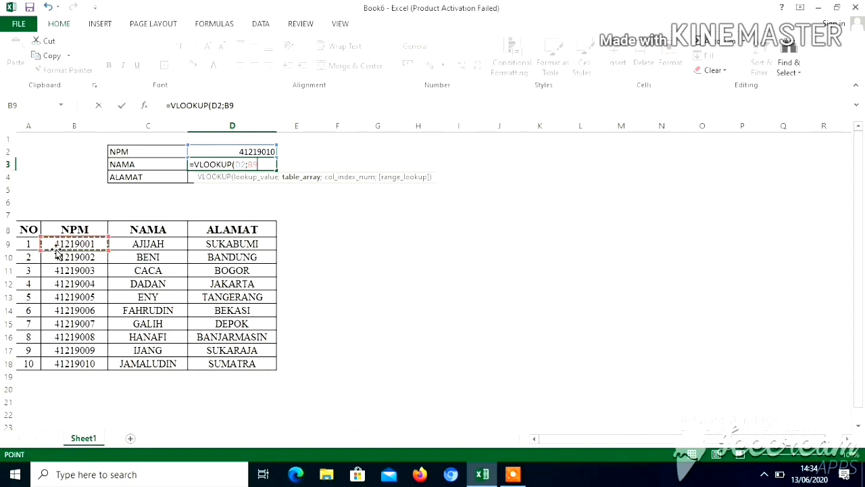
left_click_drag(61, 244, 203, 361)
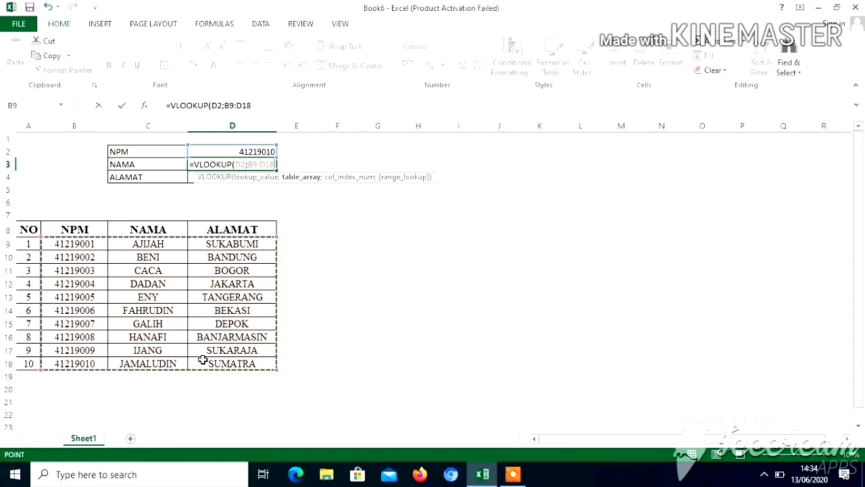
type(";")
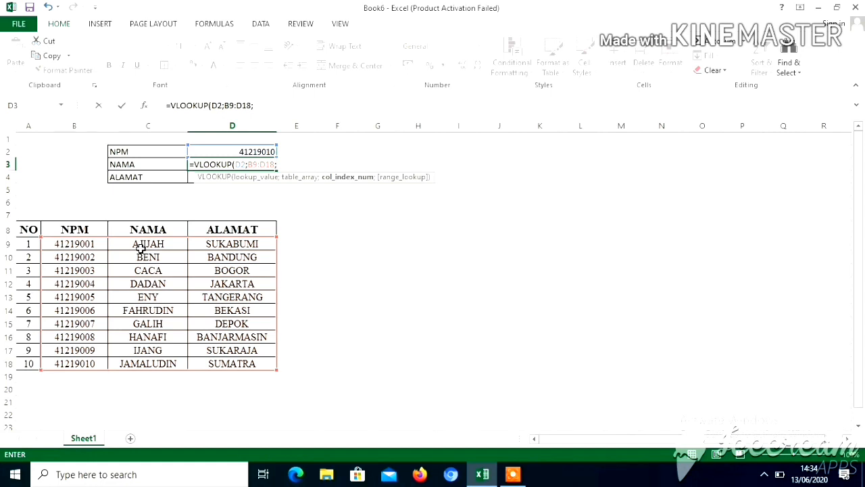
type("2;")
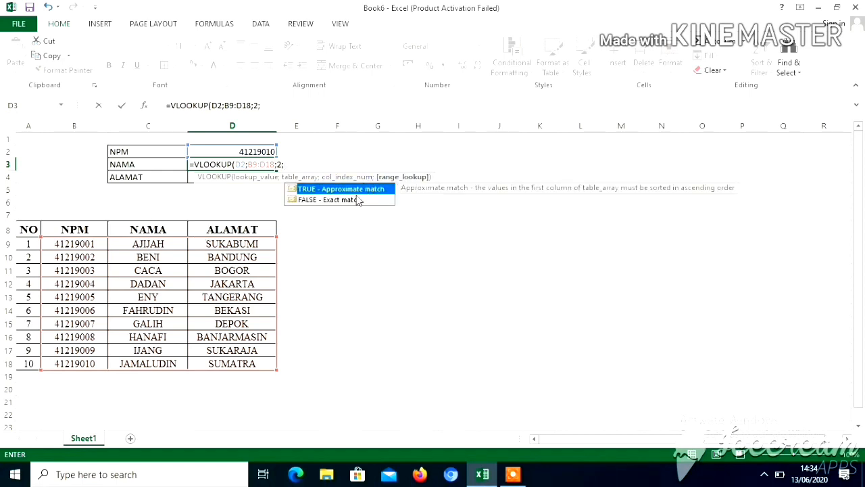
double_click(308, 200)
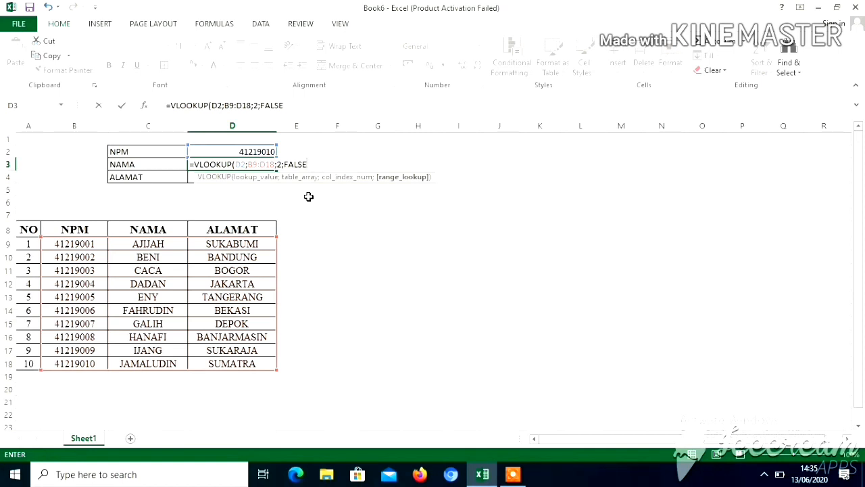
type(")")
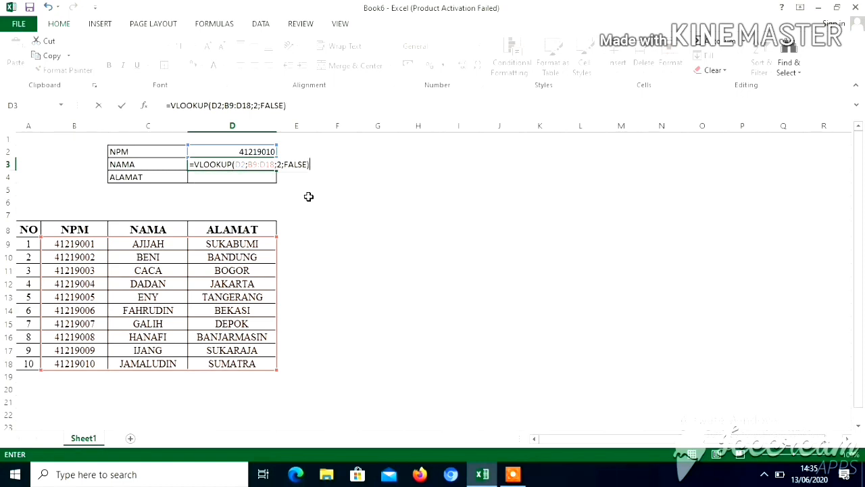
key("Return")
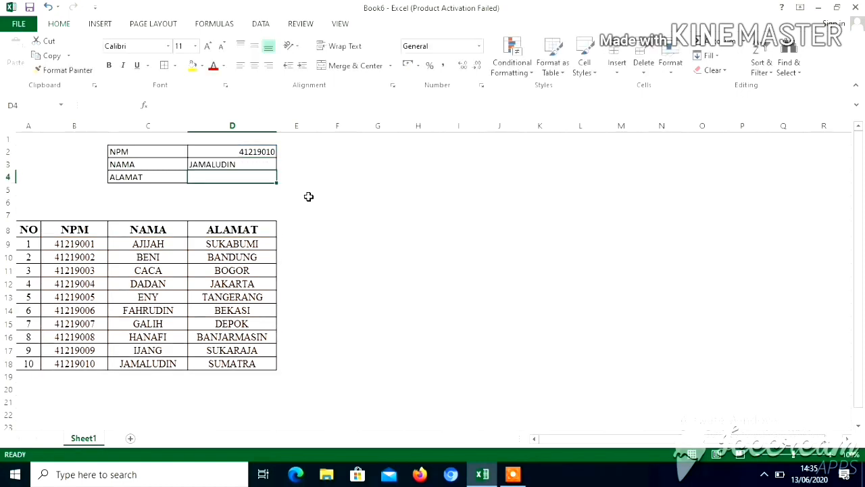
left_click(248, 164)
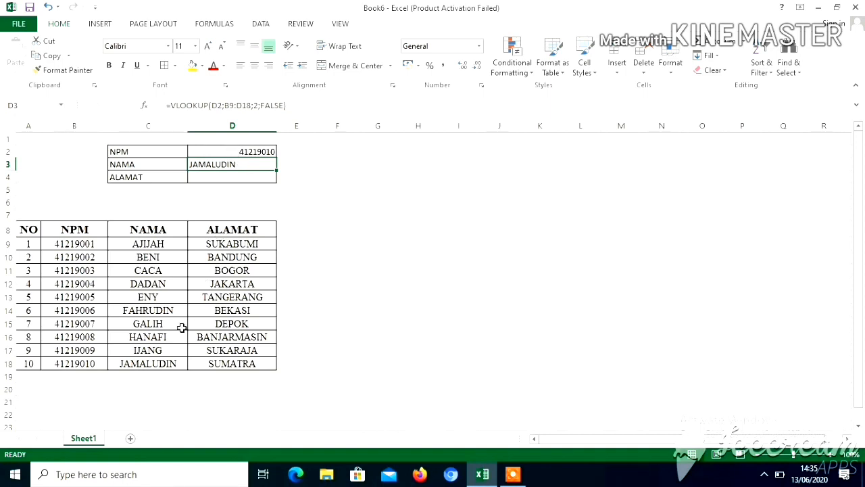
left_click(158, 362)
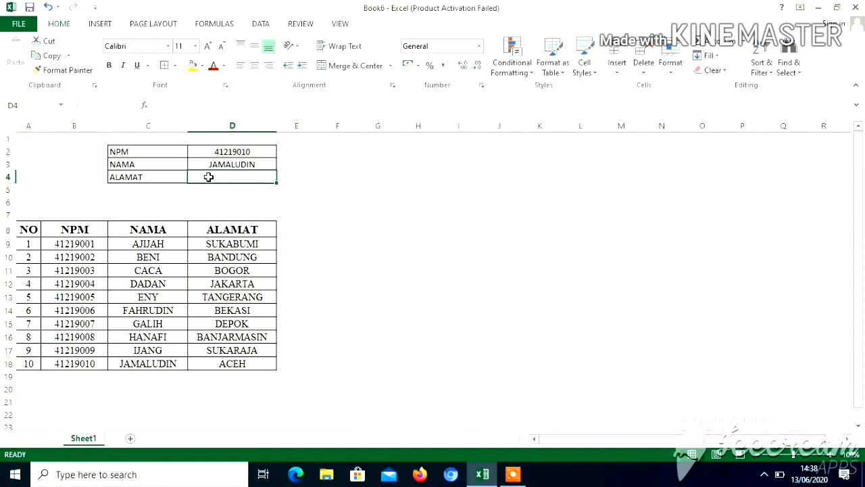
Step: Start a VLOOKUP formula in the ALAMAT cell D4 with D2 as the lookup value and B9:D18 as the table range
type("=")
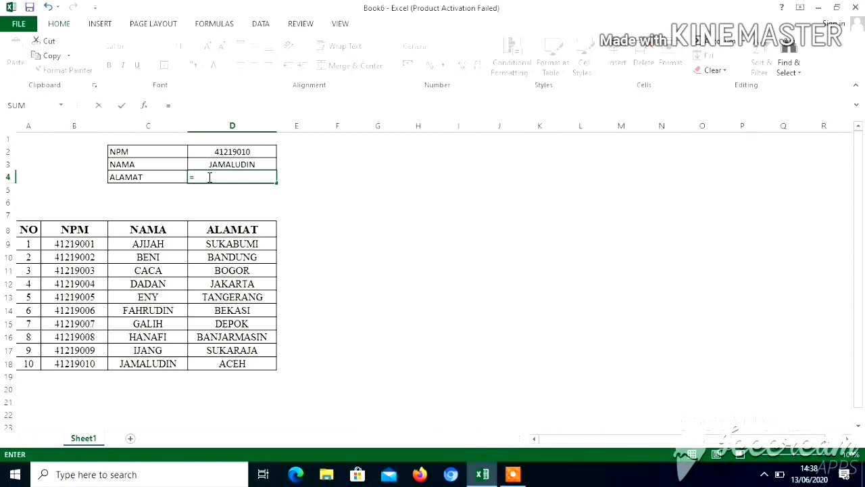
type("VLOOK")
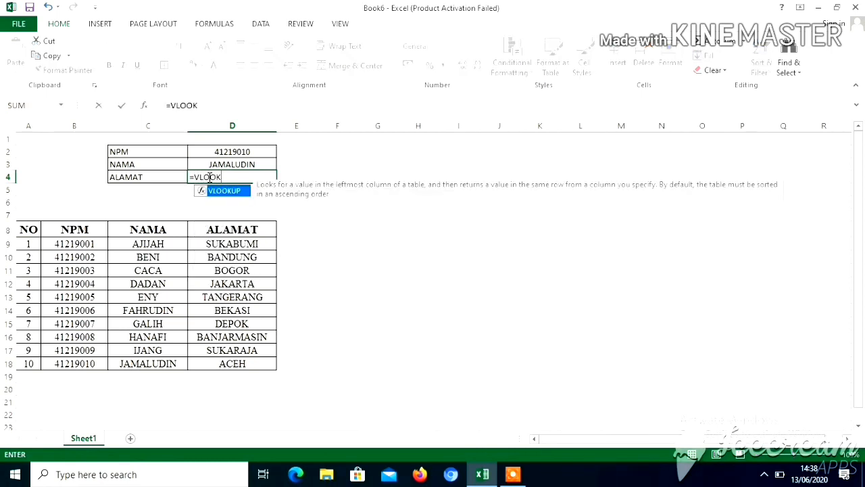
type("UP(")
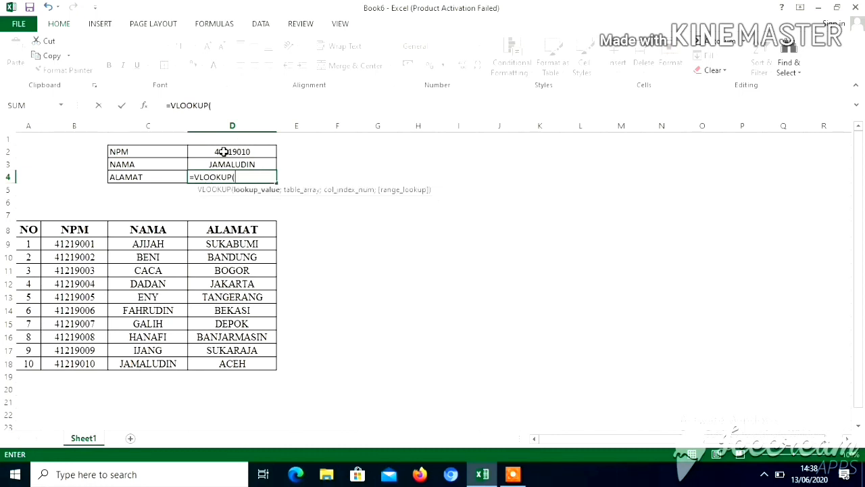
left_click(224, 151)
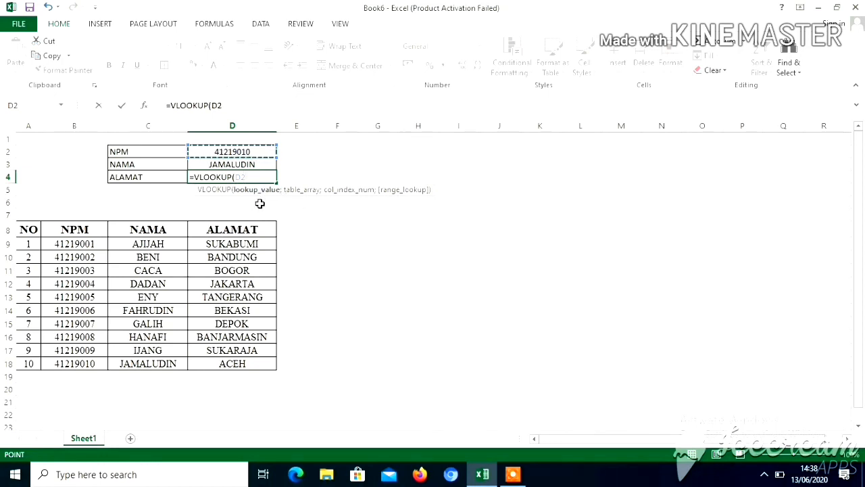
type(";")
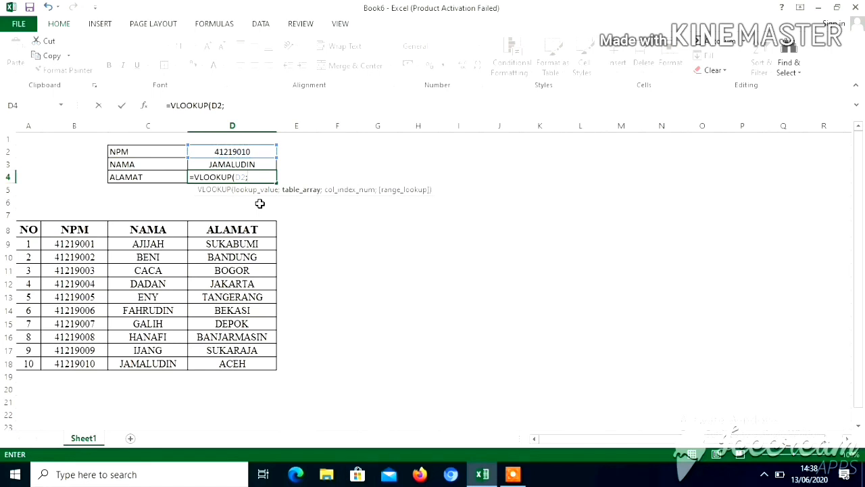
left_click(64, 243)
left_click_drag(65, 243, 215, 358)
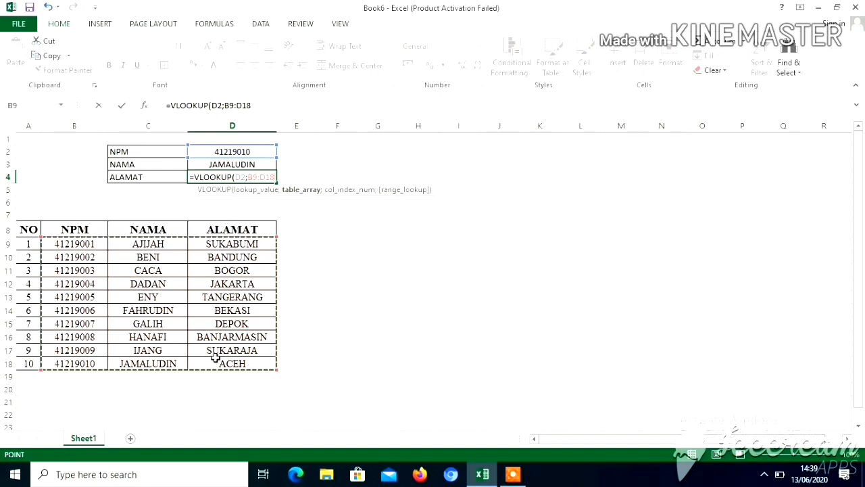
Step: Complete the VLOOKUP in D4 with column index 3 and FALSE for an exact match
type(";")
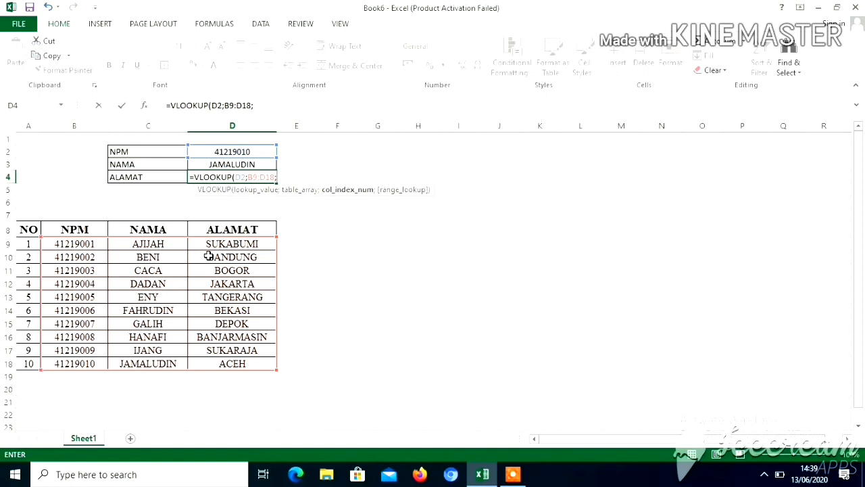
type("3;")
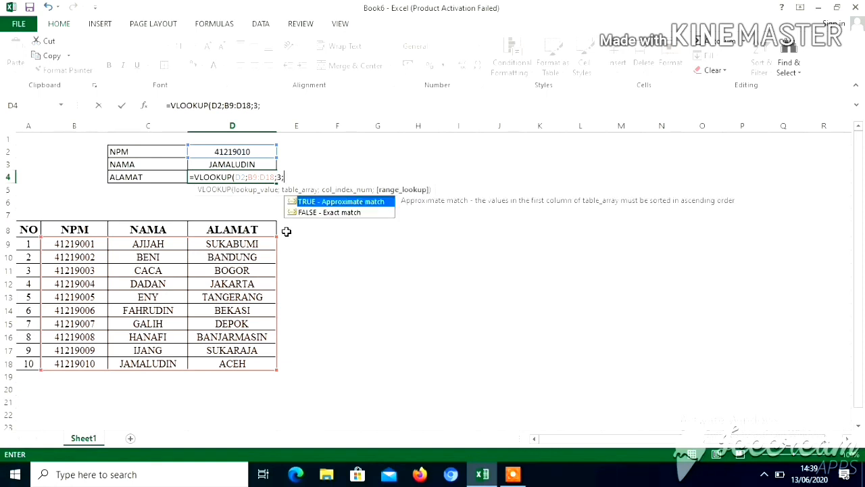
double_click(319, 214)
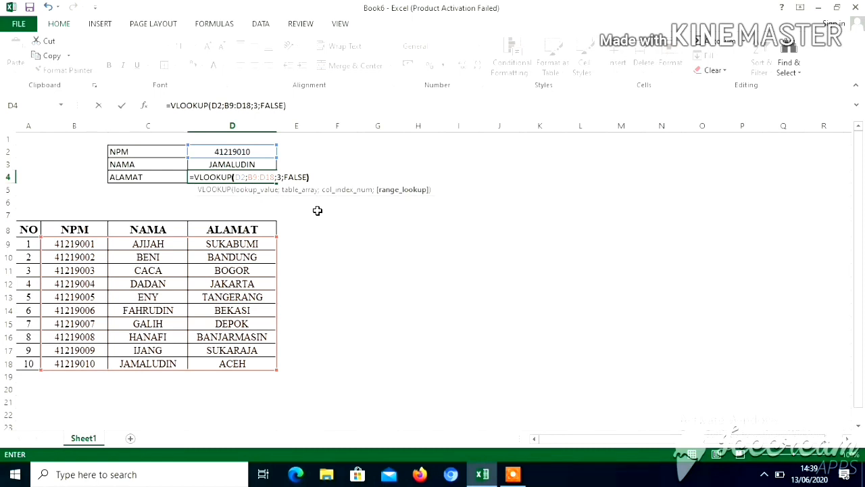
key("Return")
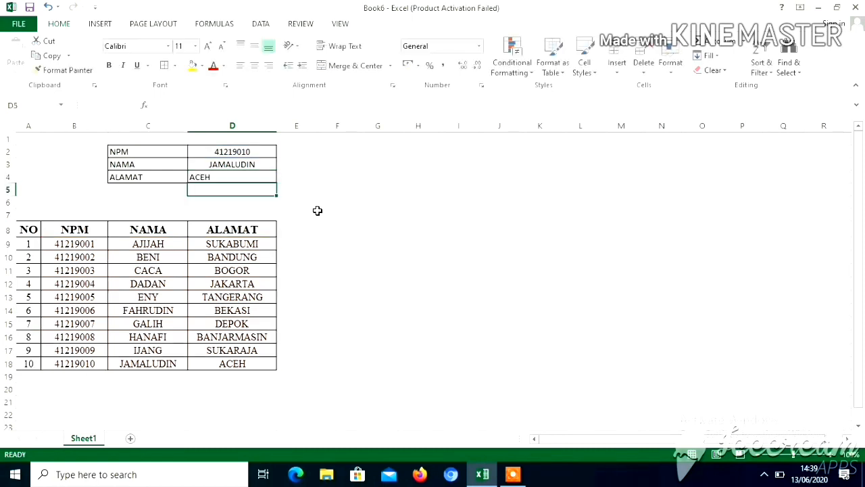
Step: Overwrite the ALAMAT cell D4 with the plain text ACEH
left_click(240, 178)
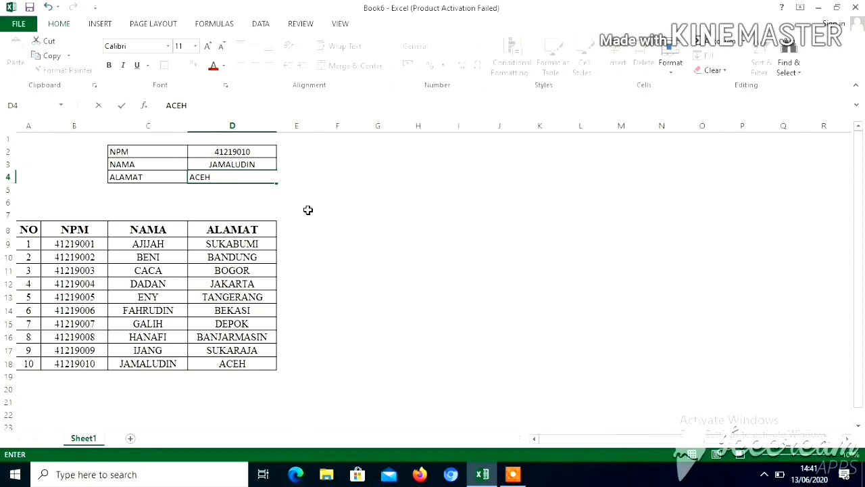
left_click(141, 256)
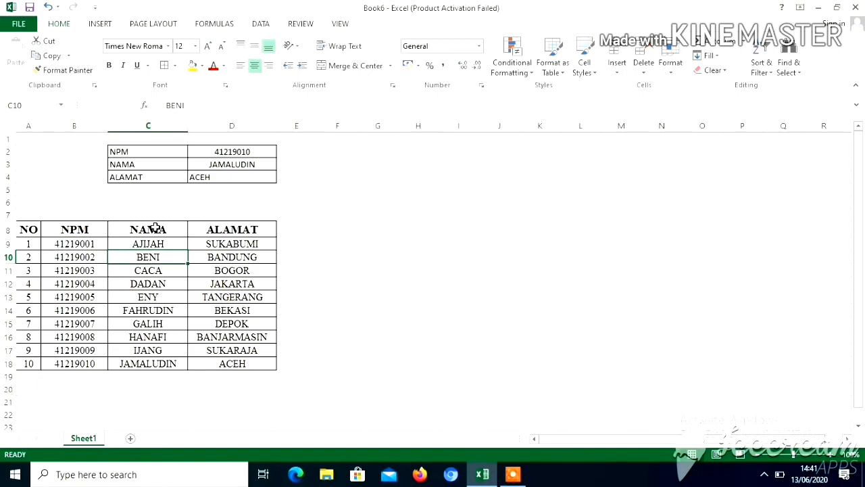